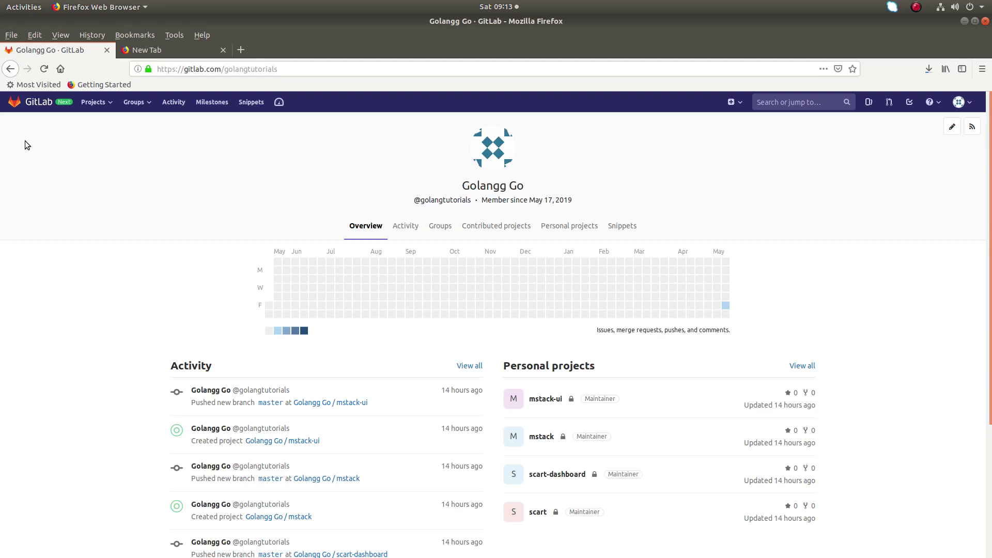
# List all projects you own and open the scart project
pyautogui.click(103, 107)
pyautogui.click(109, 125)
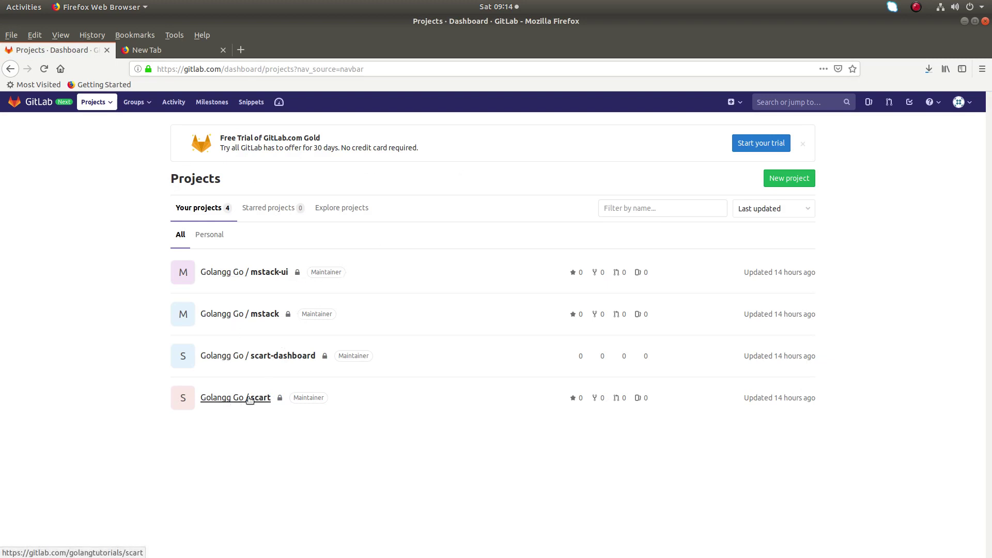
pyautogui.click(228, 401)
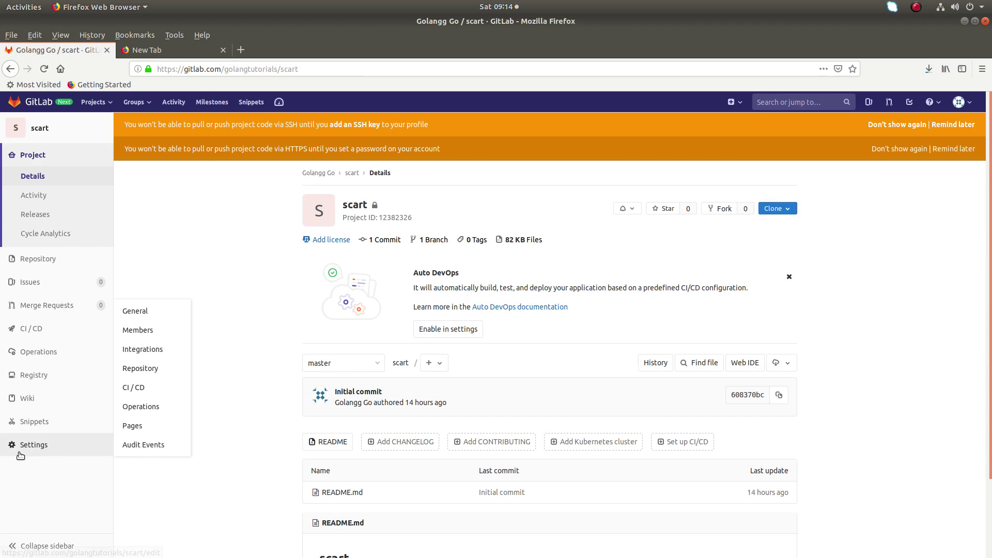
pyautogui.moveTo(34, 445)
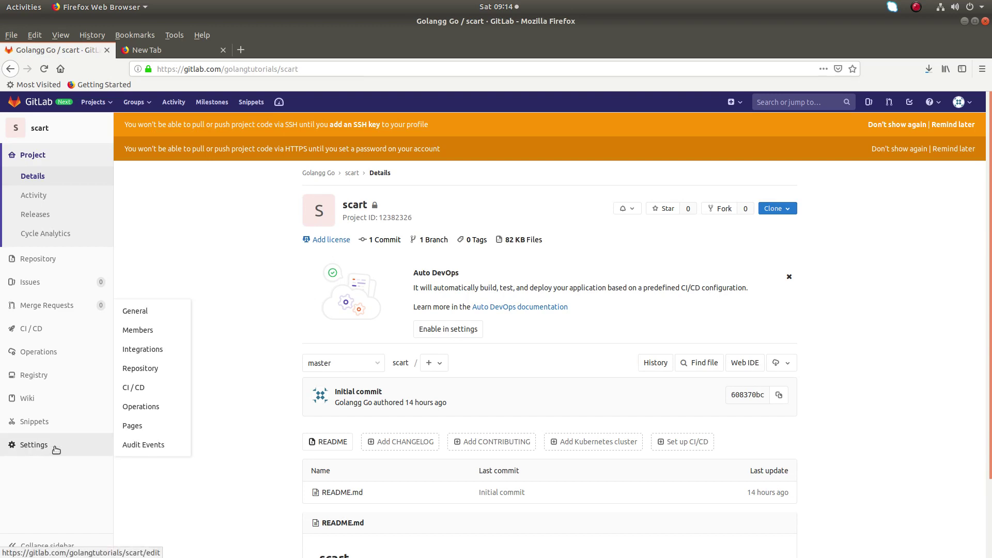
# Open scart's General settings and expand the Advanced section
pyautogui.click(31, 449)
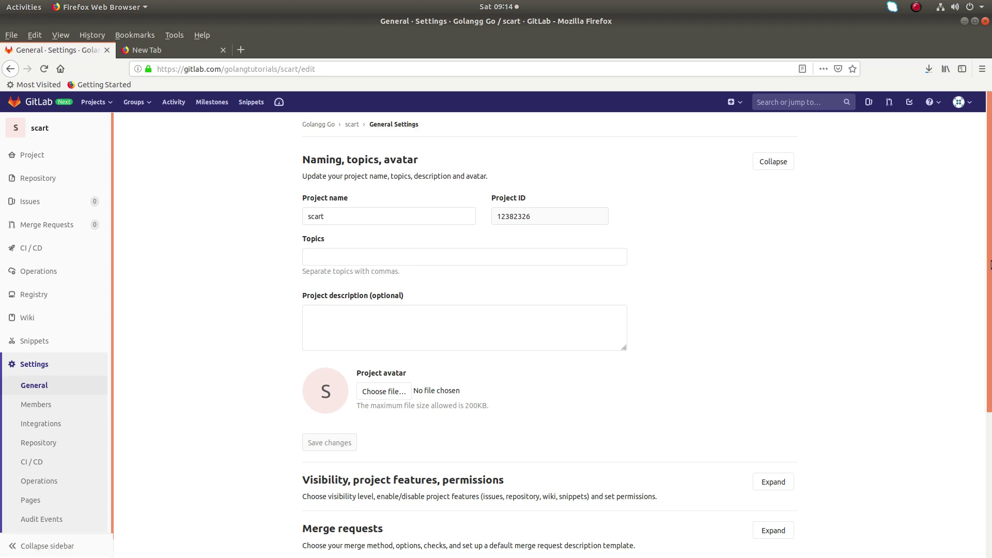
pyautogui.moveTo(990, 267)
pyautogui.mouseDown()
pyautogui.moveTo(986, 401)
pyautogui.moveTo(991, 362)
pyautogui.moveTo(986, 388)
pyautogui.mouseUp()
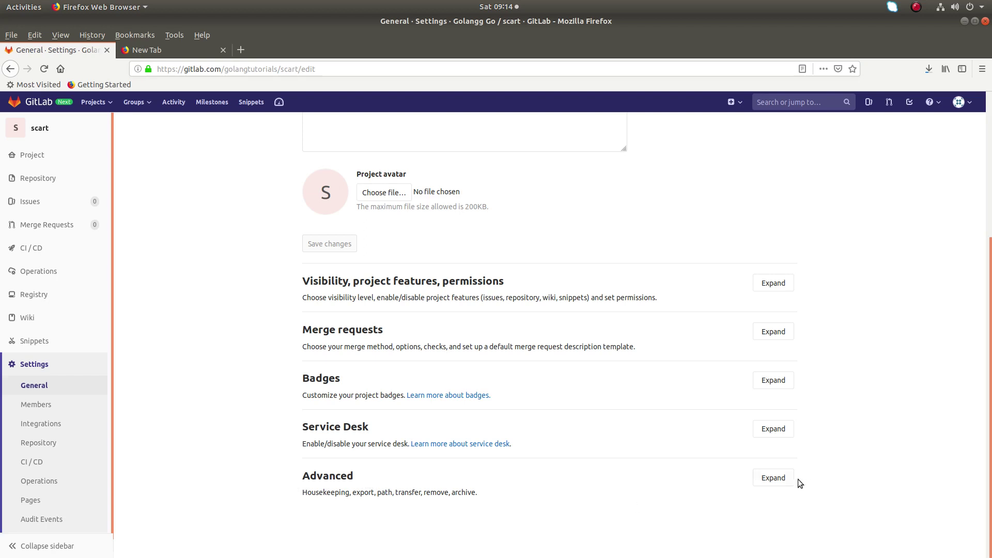
pyautogui.click(770, 480)
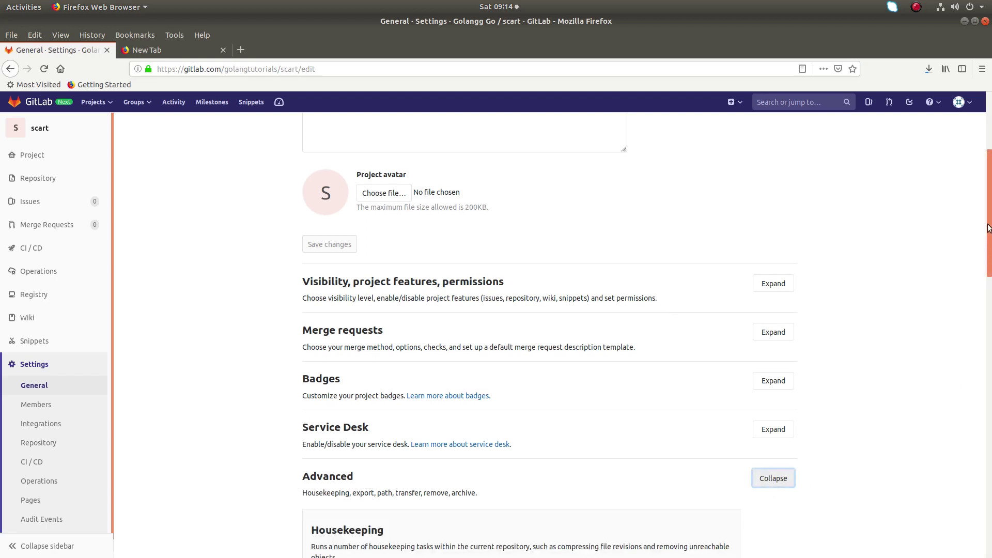
pyautogui.moveTo(989, 227); pyautogui.dragTo(969, 447)
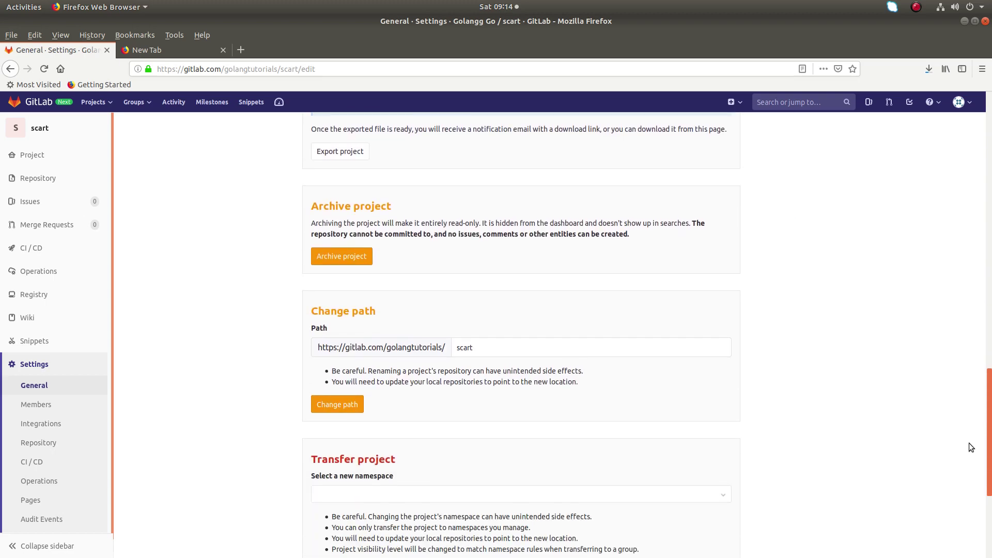
pyautogui.scroll(-5, 969, 443)
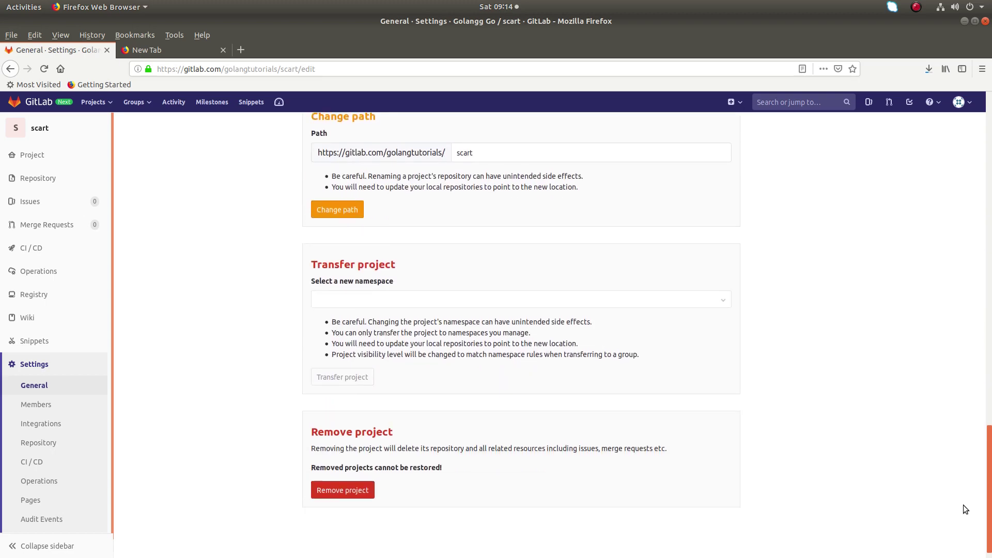
pyautogui.scroll(-2, 964, 505)
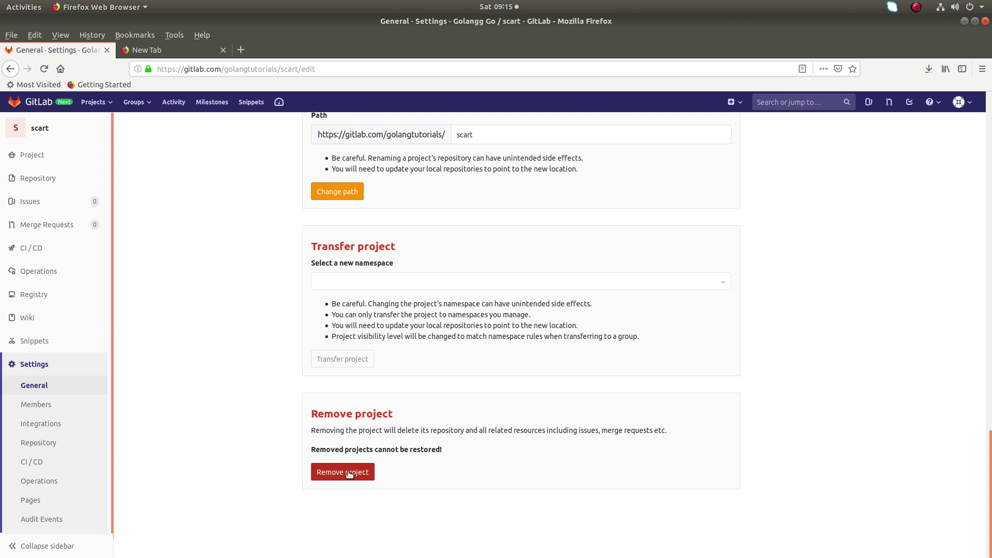
# Remove the scart project, confirming the permanent deletion with its name 'scart'
pyautogui.click(348, 473)
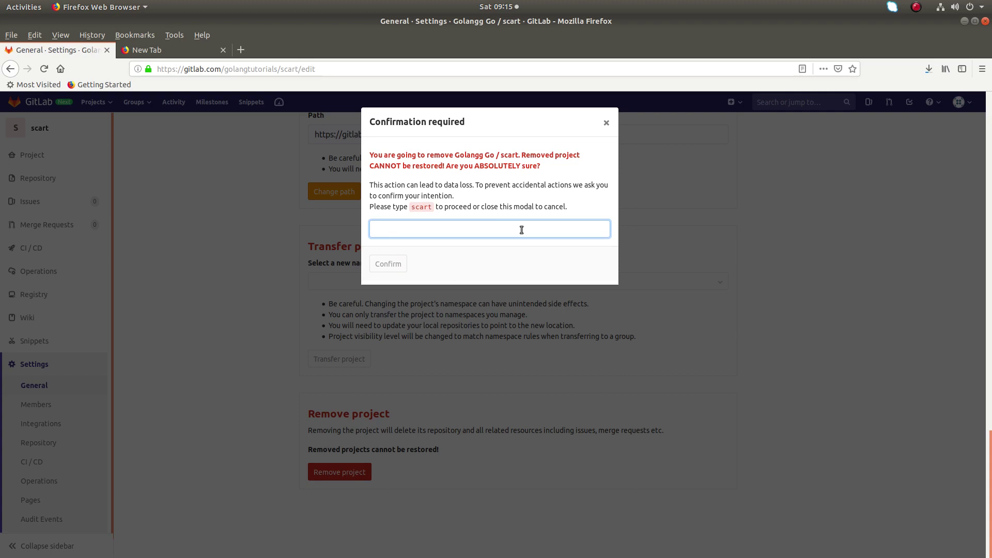
pyautogui.write('scar')
pyautogui.write('t')
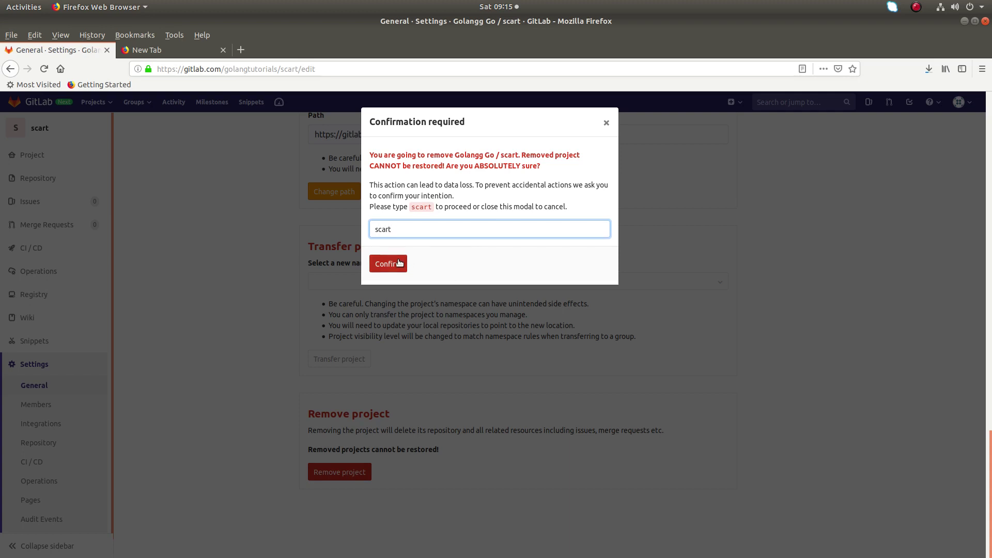
pyautogui.click(401, 263)
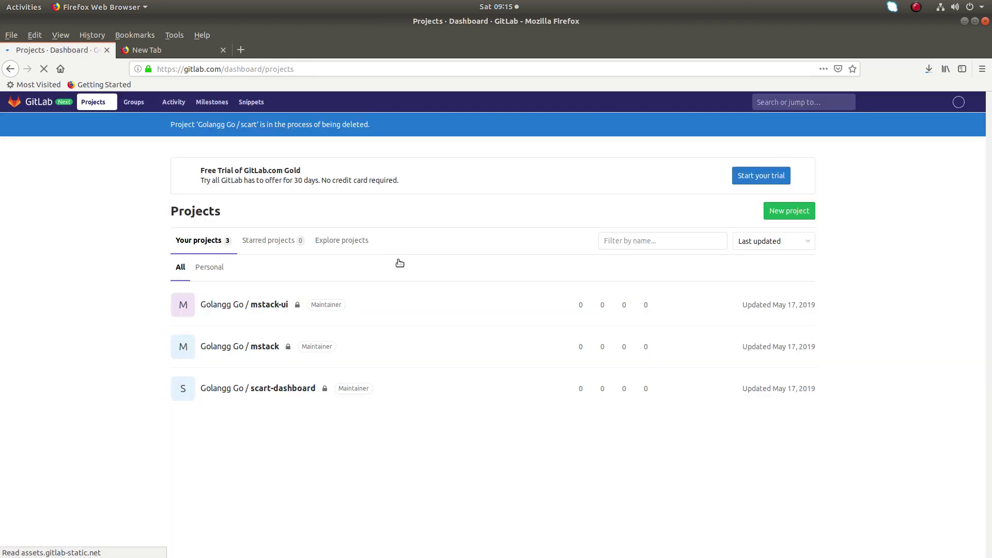